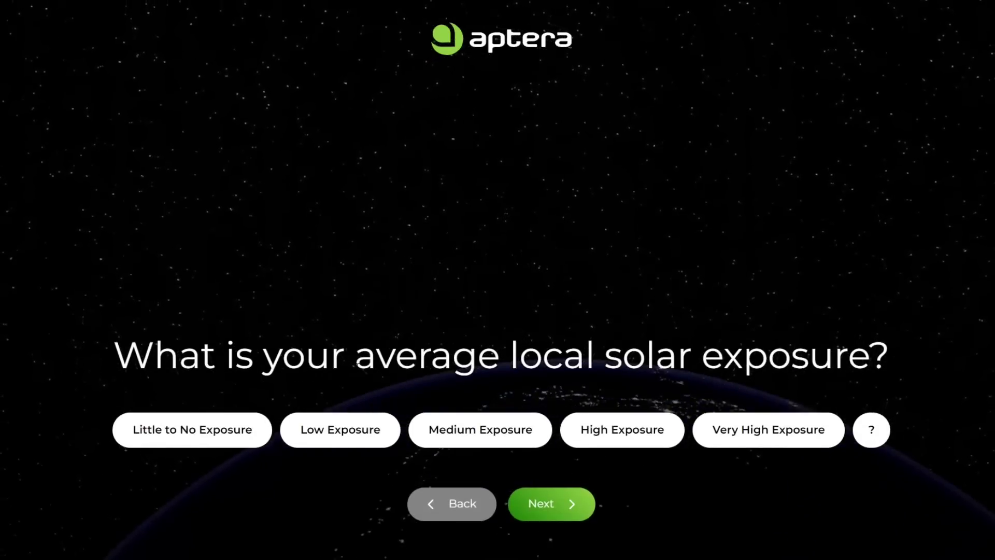
# - Run the Aptera calculator with Very High Exposure to see $4,864 yearly savings, then go back
pyautogui.click(828, 435)
pyautogui.click(867, 432)
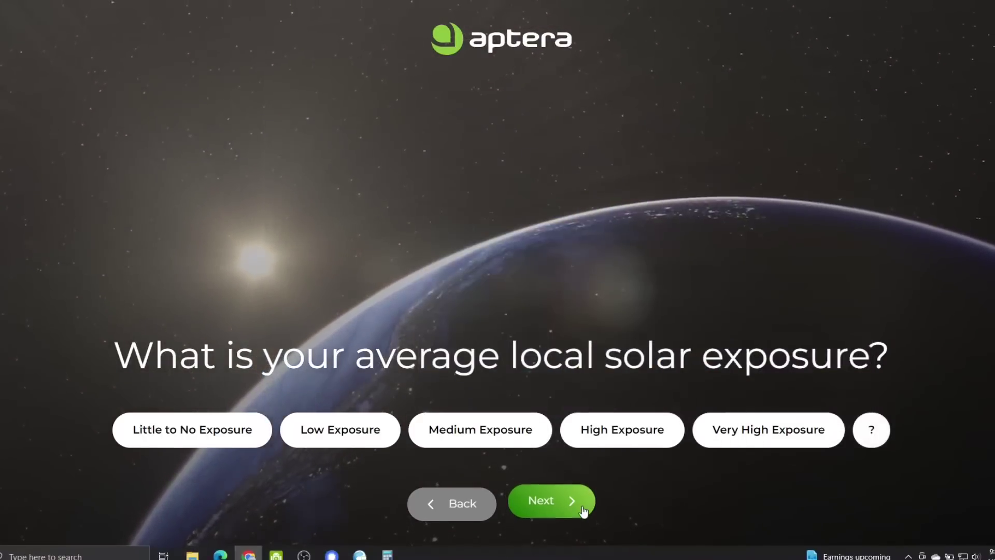
pyautogui.click(747, 421)
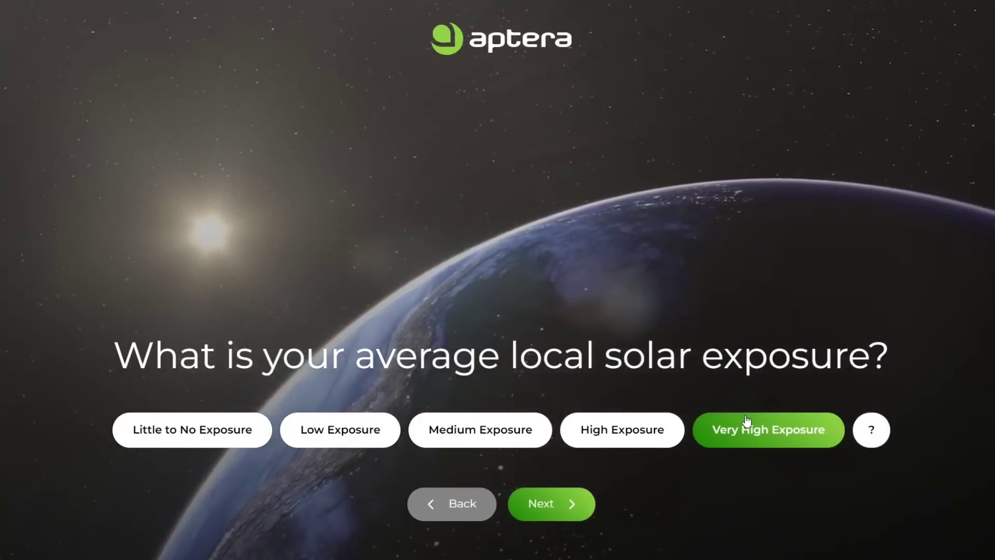
pyautogui.click(555, 498)
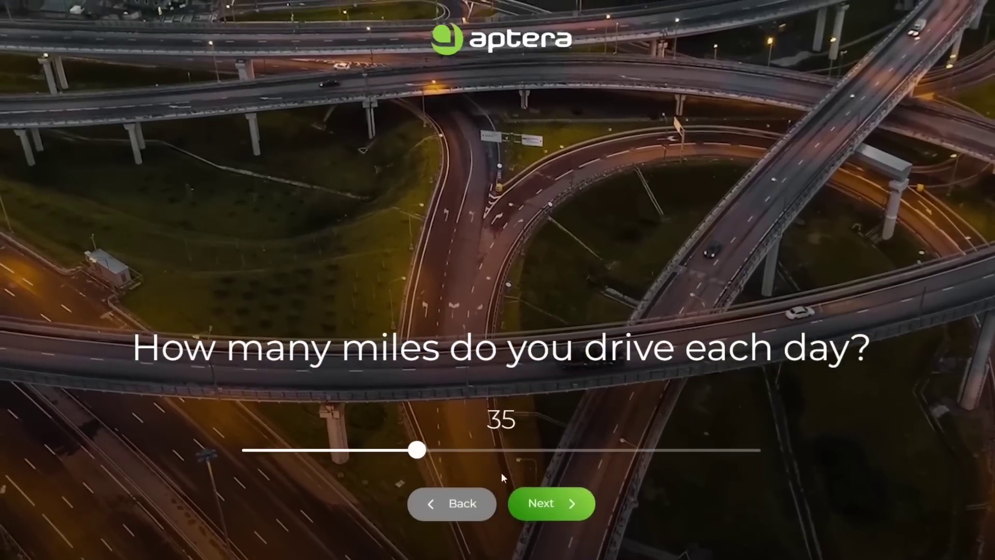
pyautogui.click(571, 500)
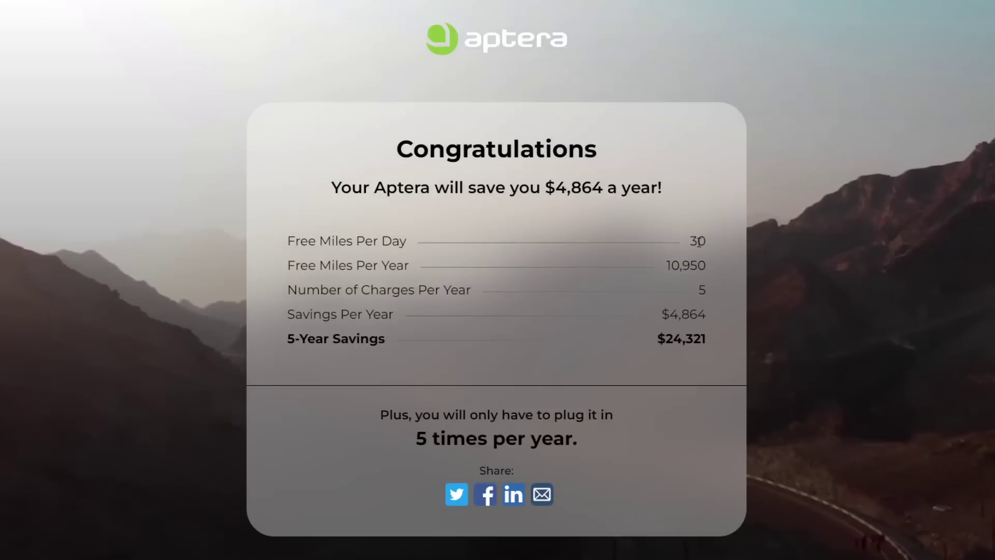
pyautogui.scroll(-3, 526, 336)
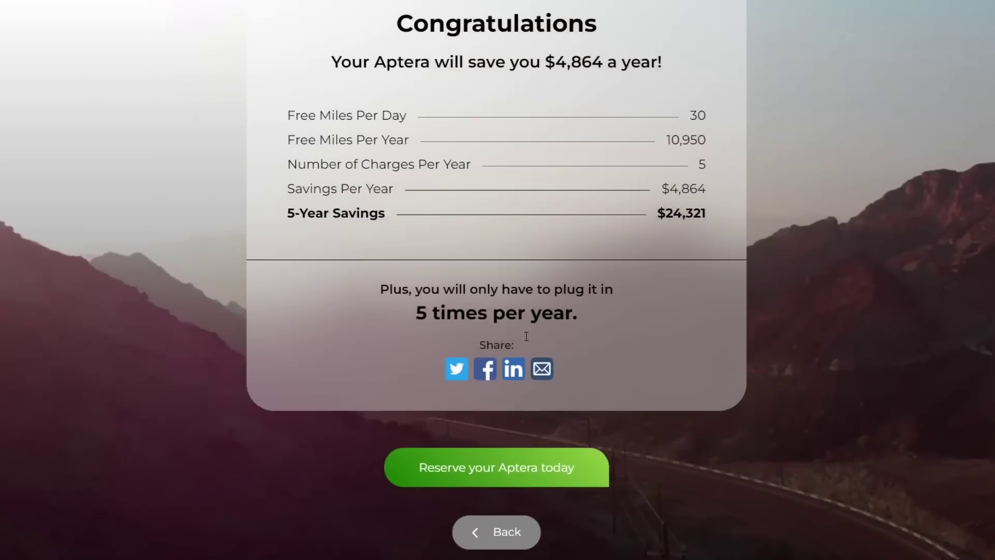
pyautogui.click(499, 521)
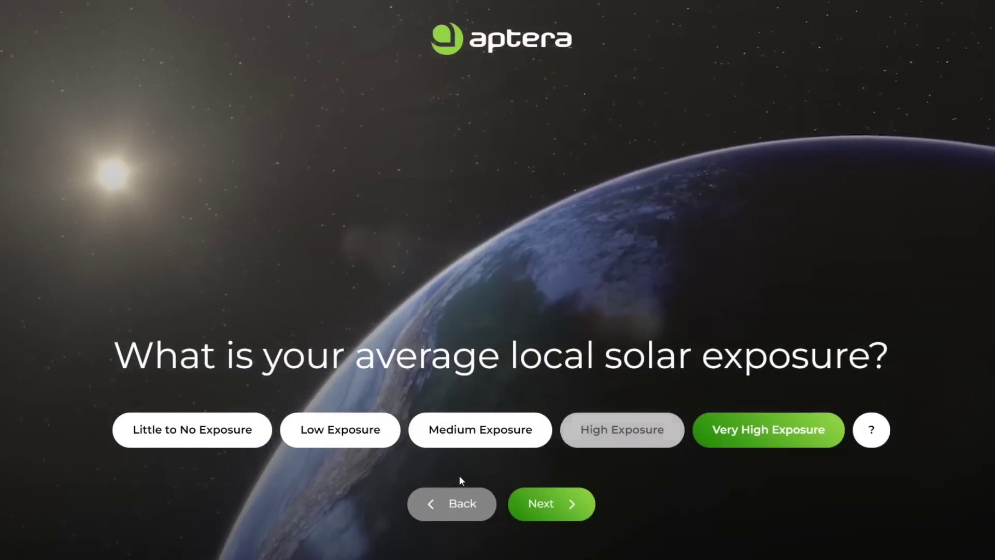
# - Choose Little to No Exposure and keep the $5.75 gas price to reach the results
pyautogui.click(200, 441)
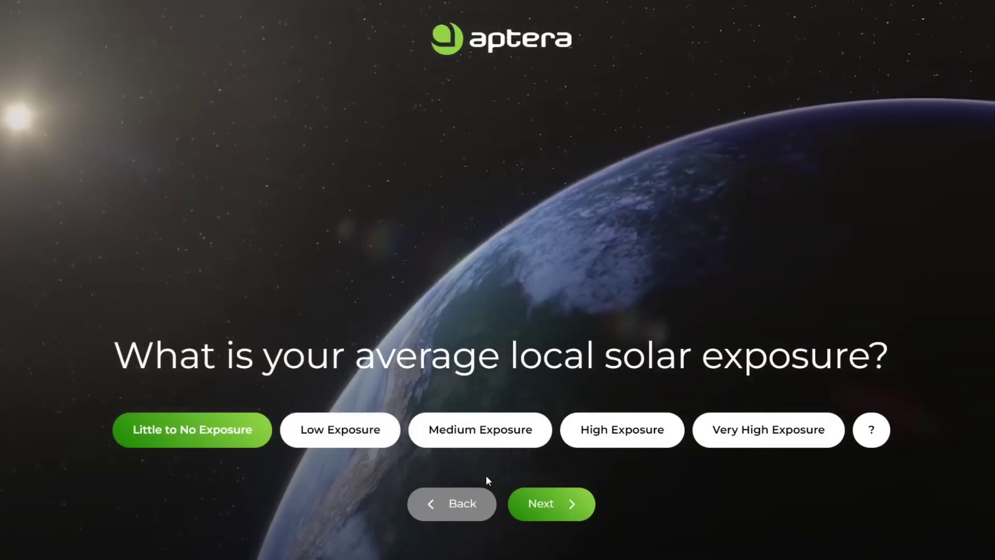
pyautogui.click(558, 503)
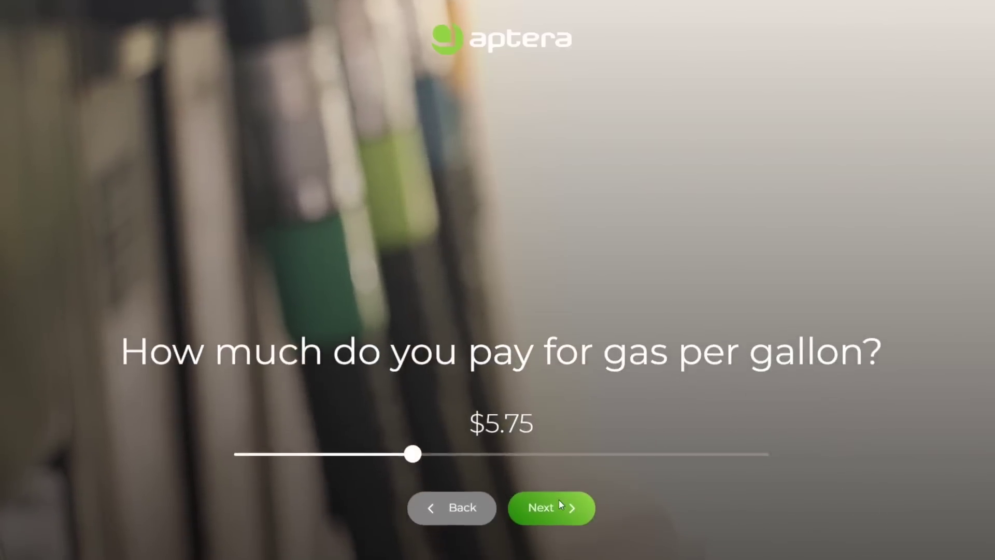
pyautogui.click(559, 500)
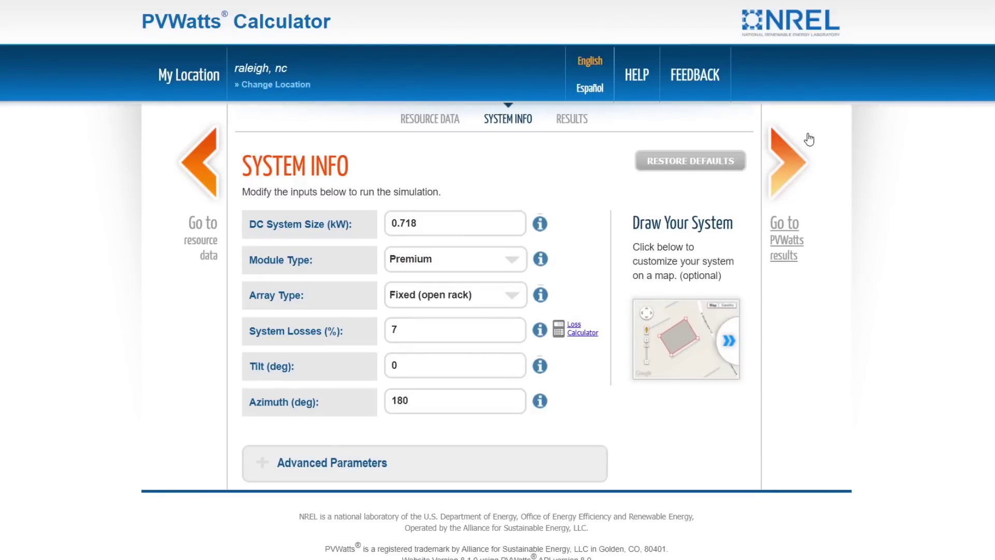
# - Review the PVWatts monthly results totalling 966 kWh per year, then return to System Info
pyautogui.click(792, 160)
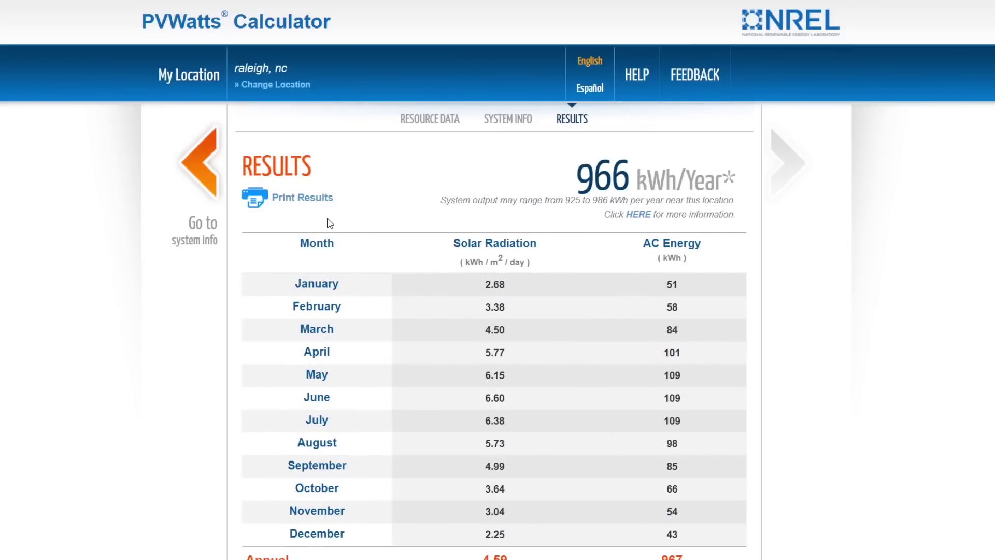
pyautogui.scroll(-1, 710, 200)
pyautogui.scroll(1, 684, 192)
pyautogui.click(210, 166)
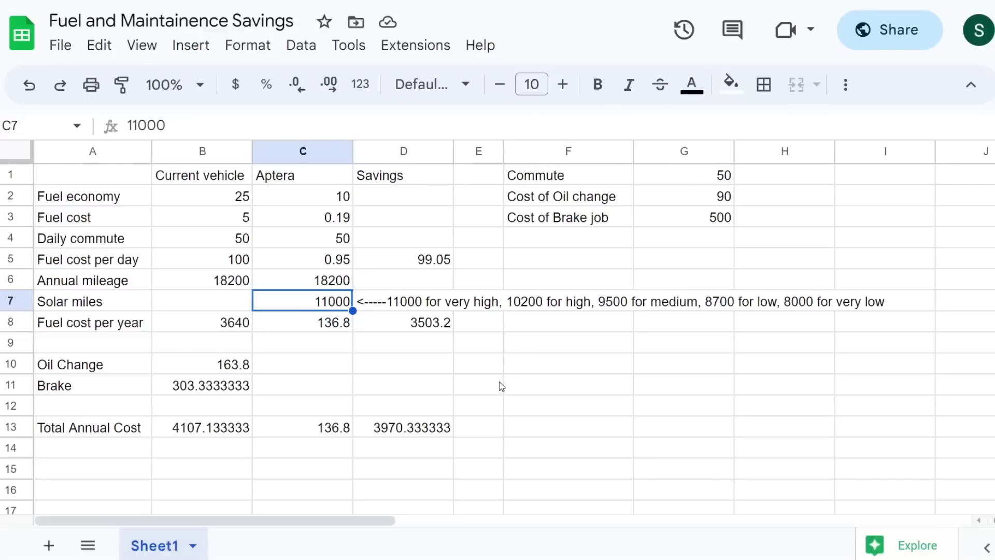
# - Move to C6 to view the Aptera annual mileage formula =C4*5*52+5200
pyautogui.press('Up')
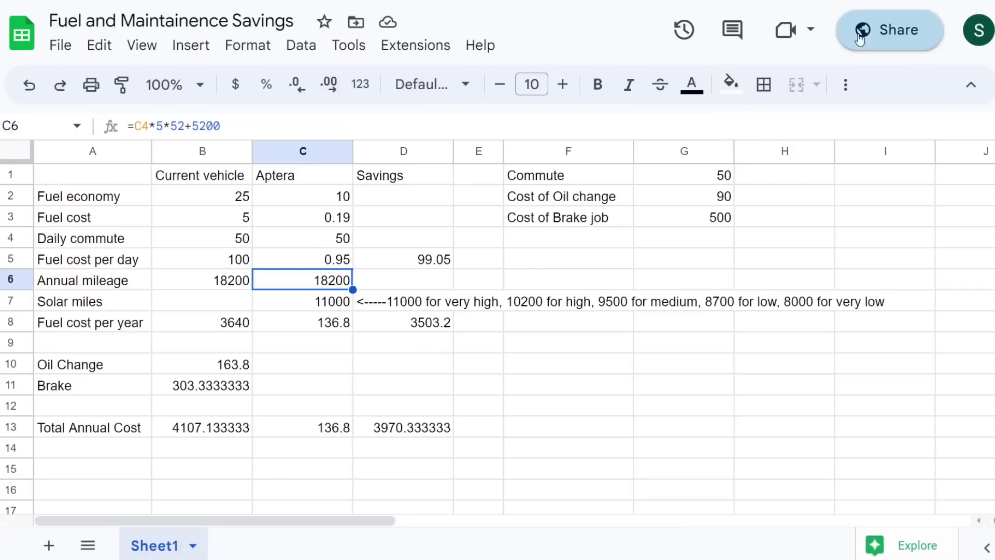
pyautogui.click(63, 48)
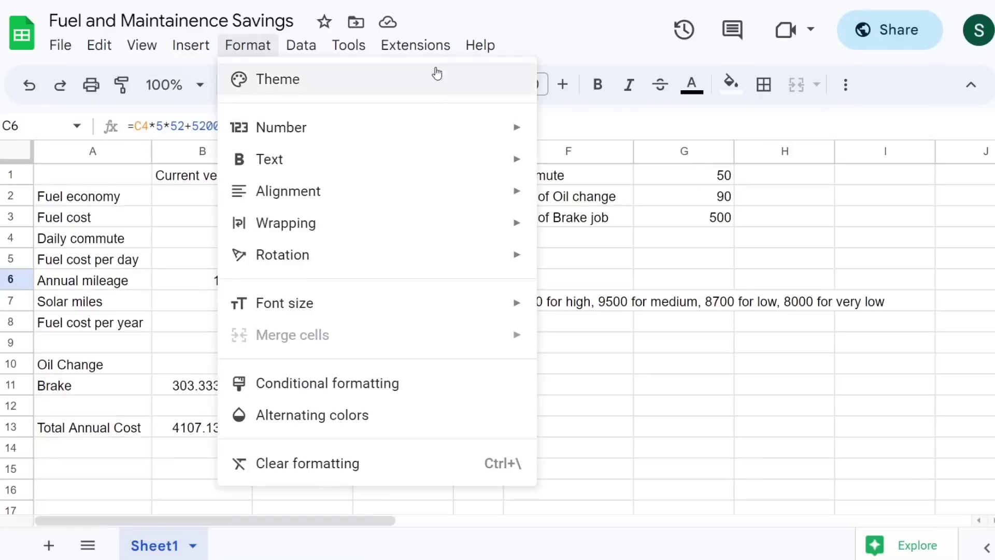
pyautogui.moveTo(349, 45)
pyautogui.click(60, 45)
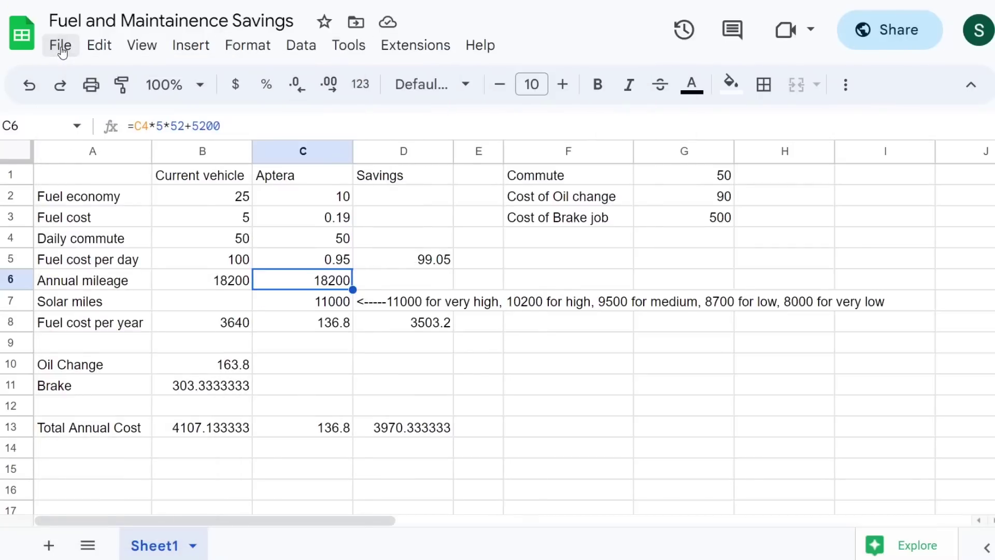
pyautogui.click(62, 49)
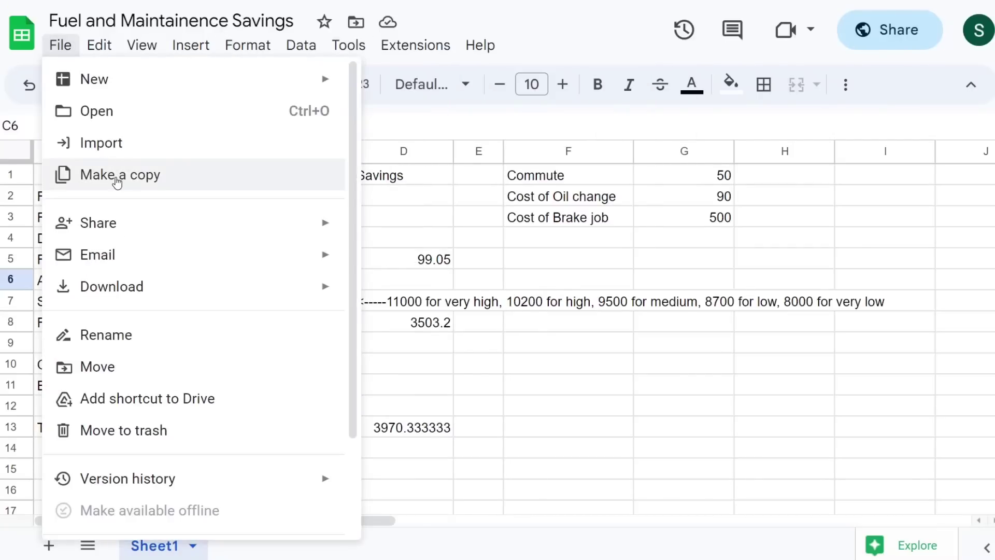
pyautogui.moveTo(677, 213); pyautogui.dragTo(676, 201)
pyautogui.click(613, 197)
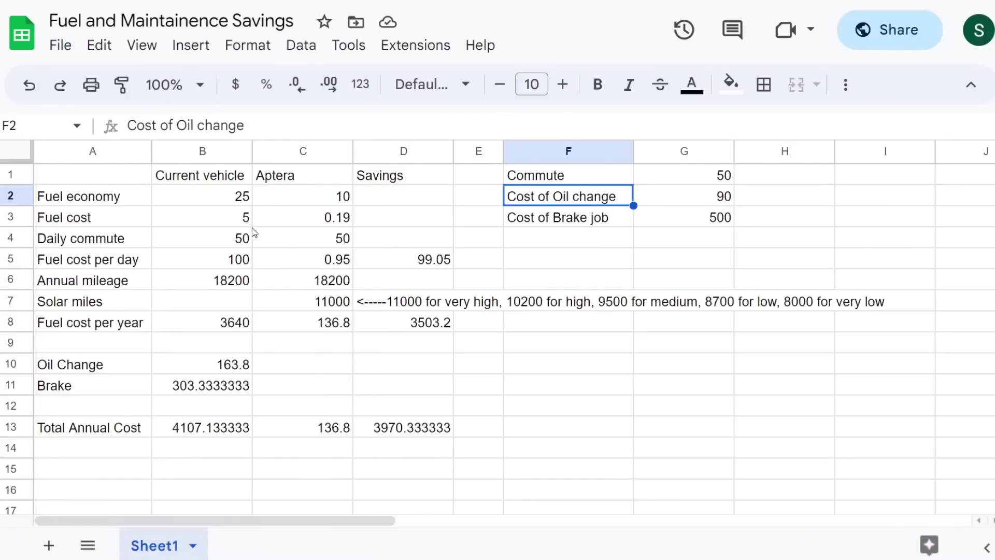
pyautogui.click(729, 176)
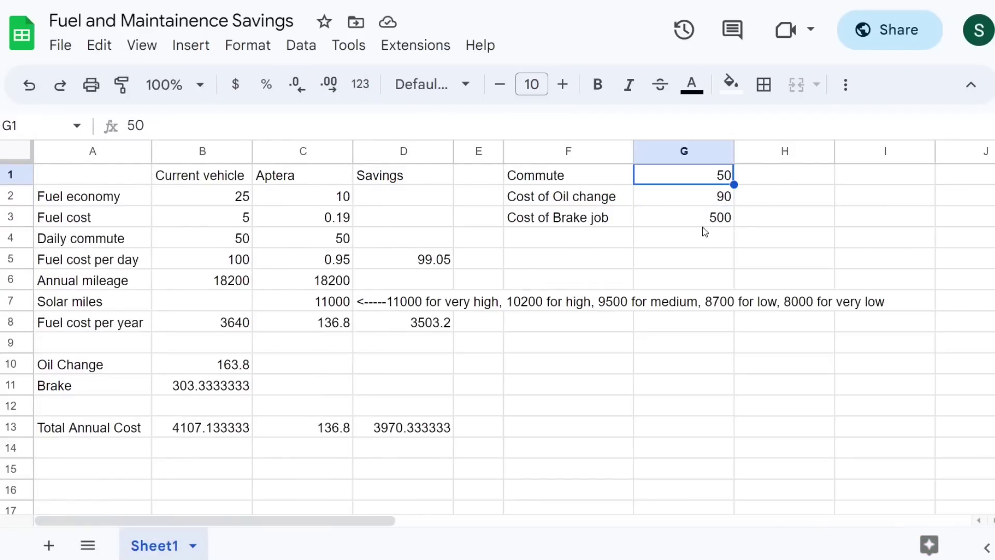
pyautogui.write('30')
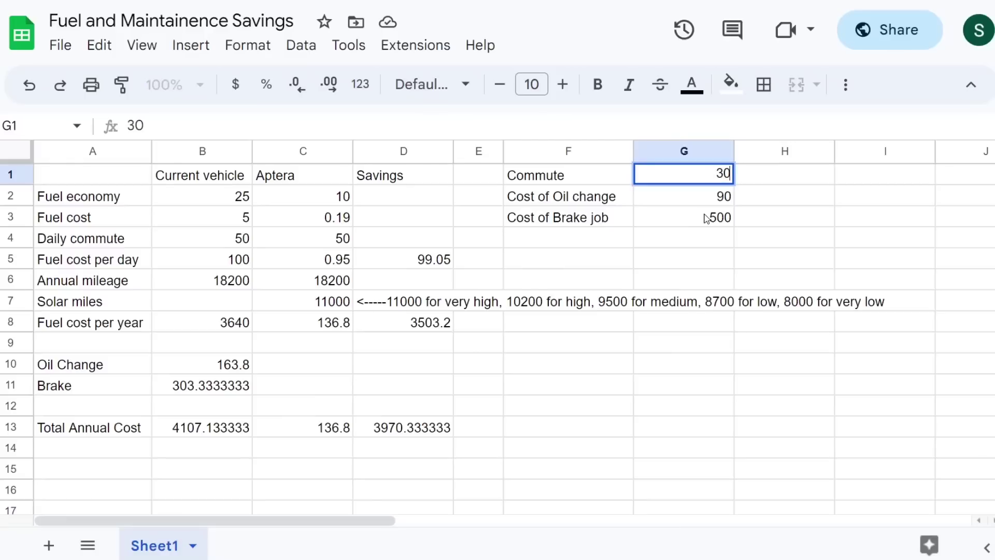
pyautogui.press('Return')
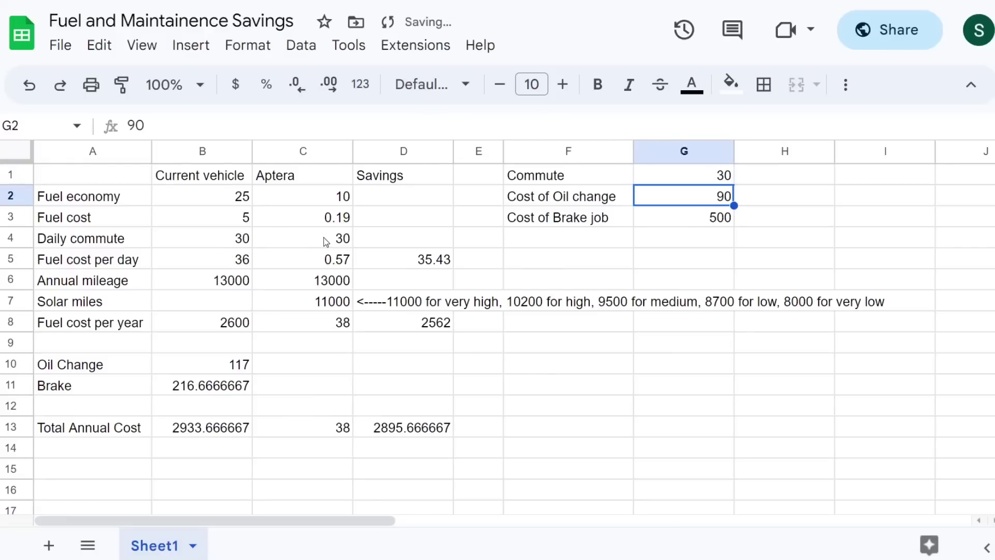
pyautogui.click(233, 197)
pyautogui.click(345, 201)
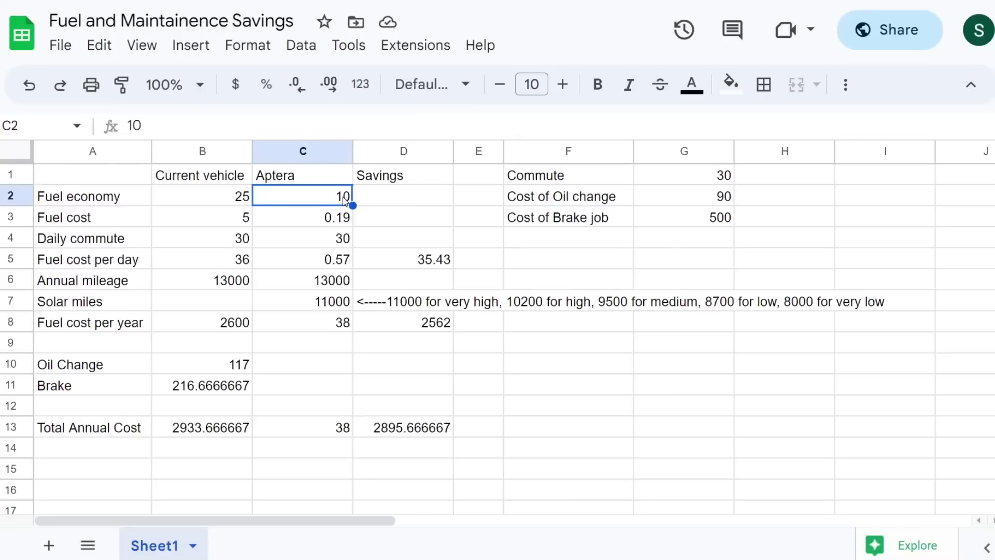
# - Enter 20 as the current vehicle's fuel economy in B2 and 4 as fuel cost in B3
pyautogui.click(233, 203)
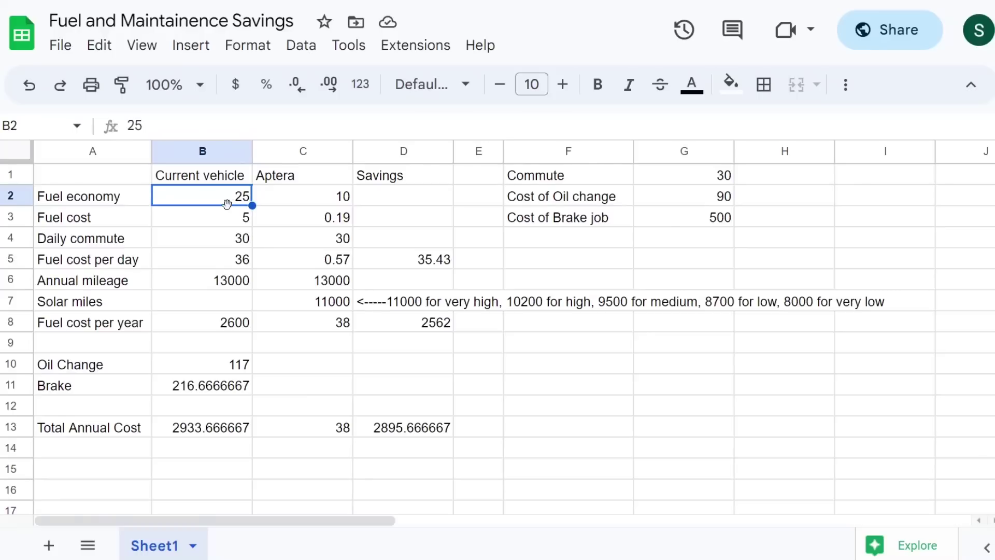
pyautogui.write('20')
pyautogui.press('Return')
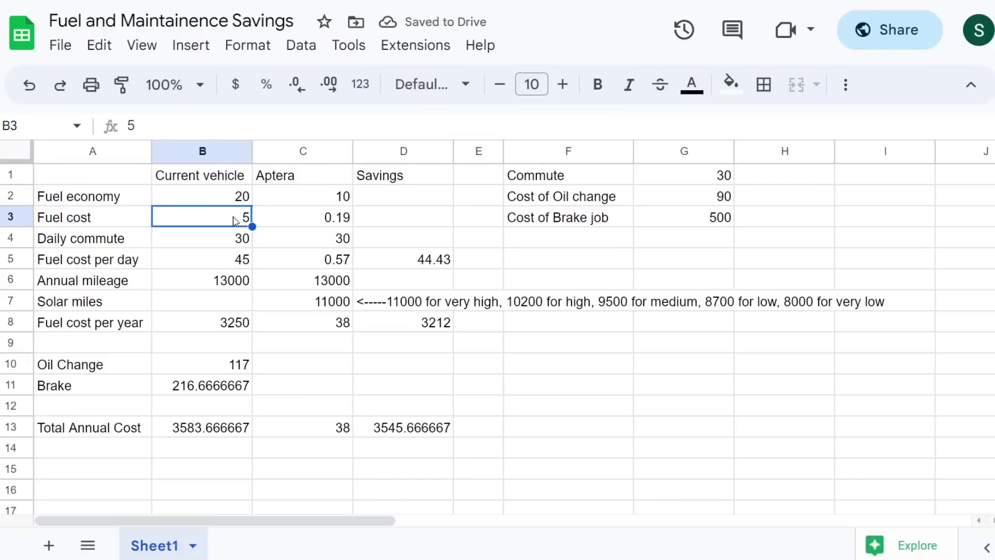
pyautogui.write('4')
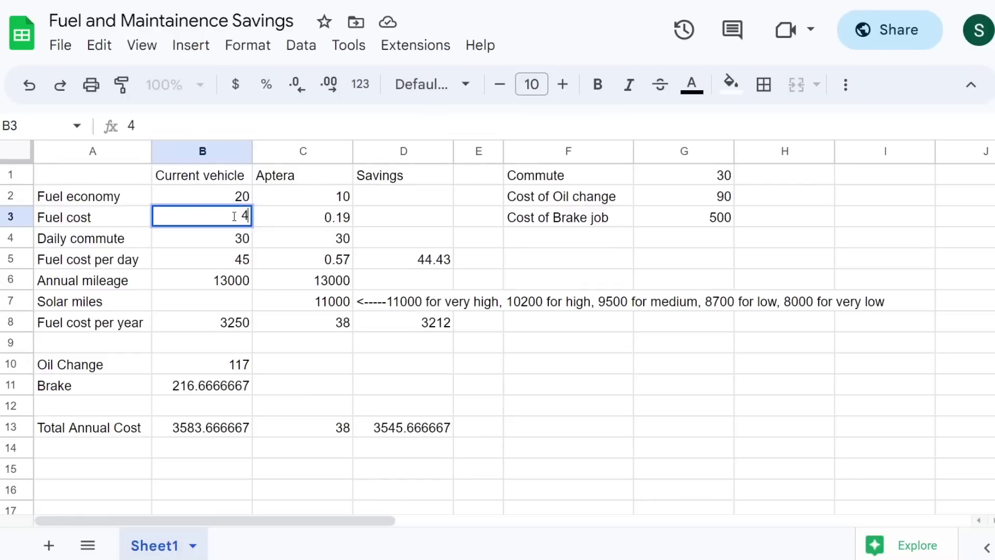
pyautogui.press('Return')
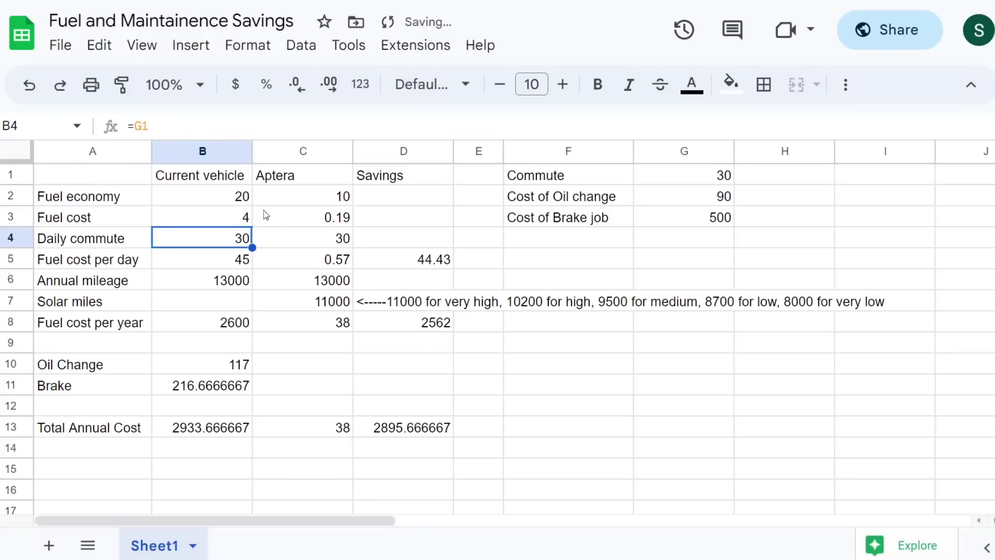
pyautogui.click(715, 198)
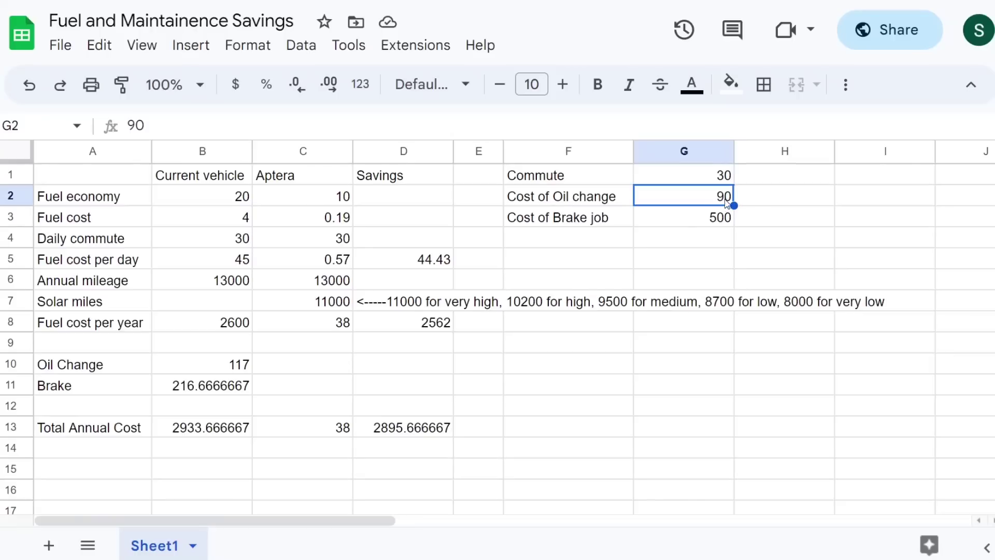
pyautogui.click(197, 369)
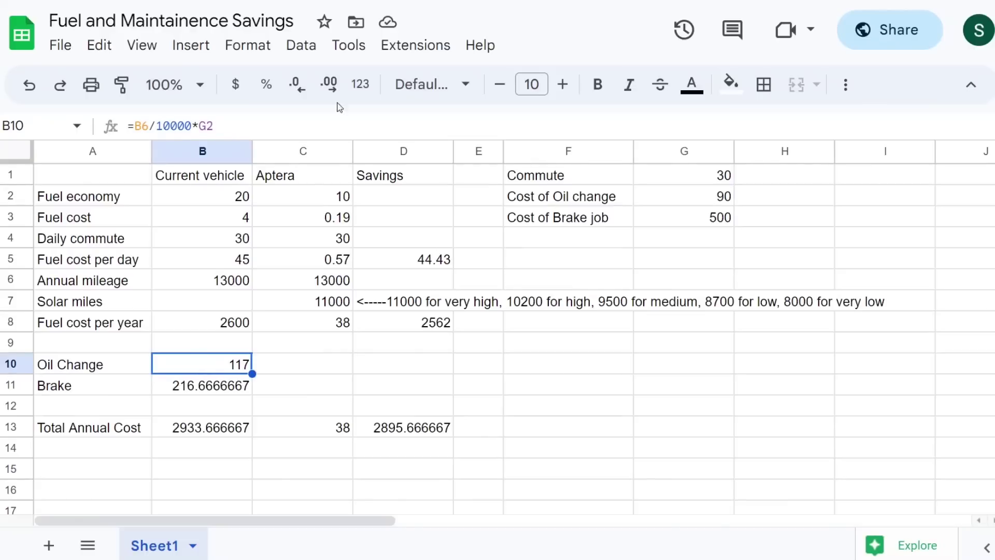
pyautogui.click(710, 203)
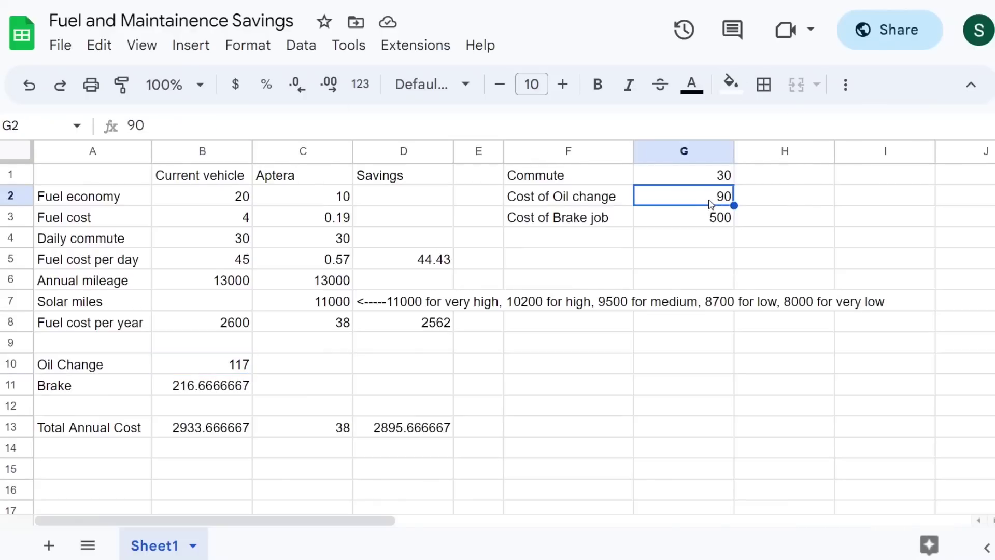
pyautogui.click(705, 222)
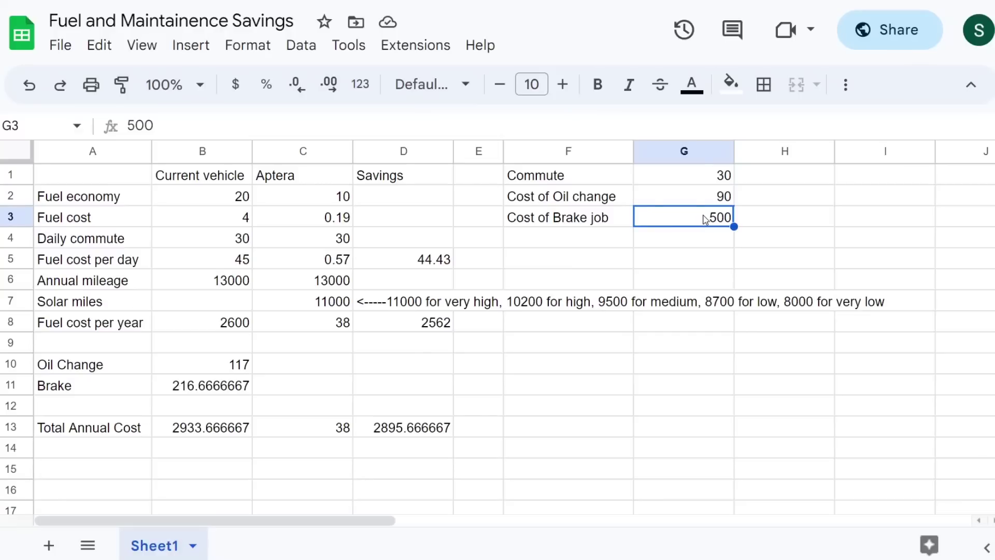
pyautogui.click(216, 390)
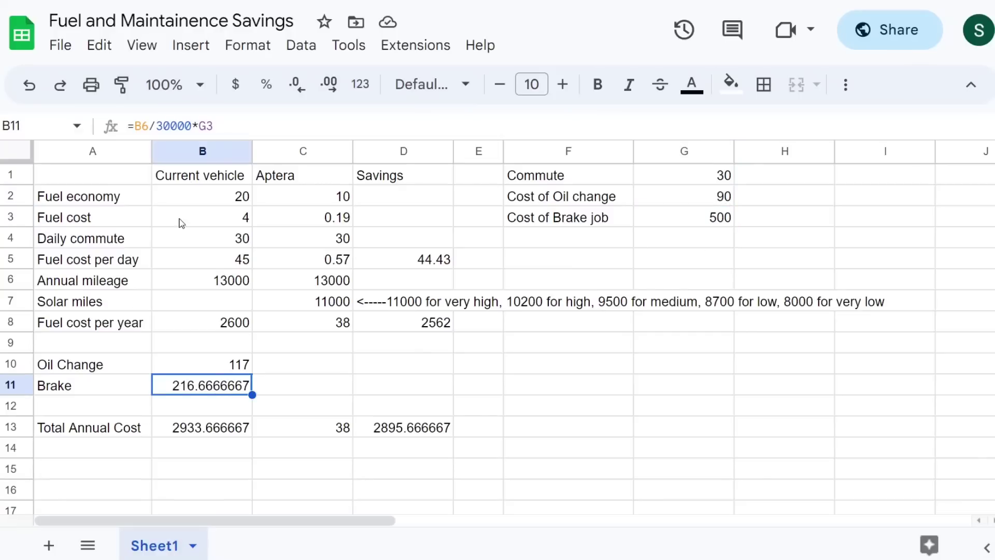
pyautogui.click(725, 222)
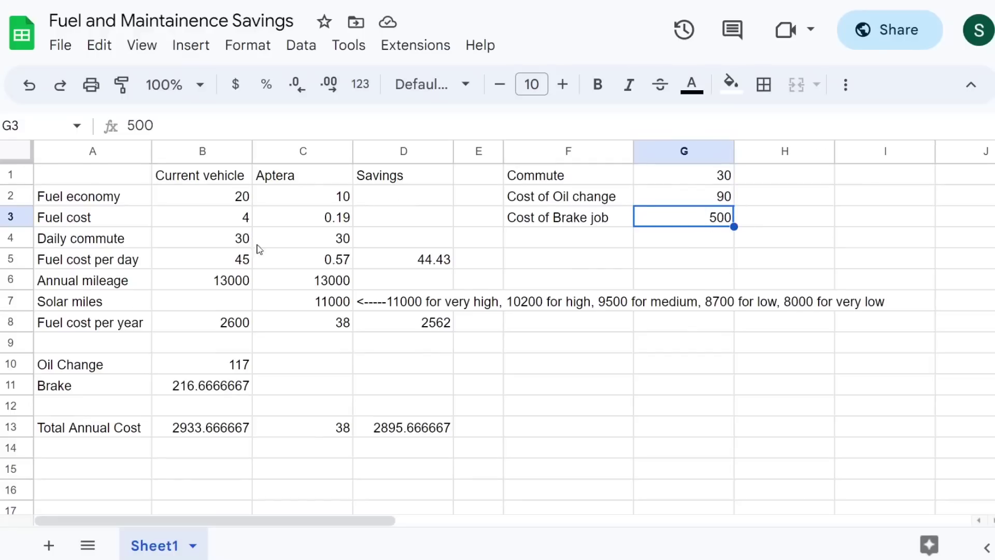
pyautogui.click(333, 304)
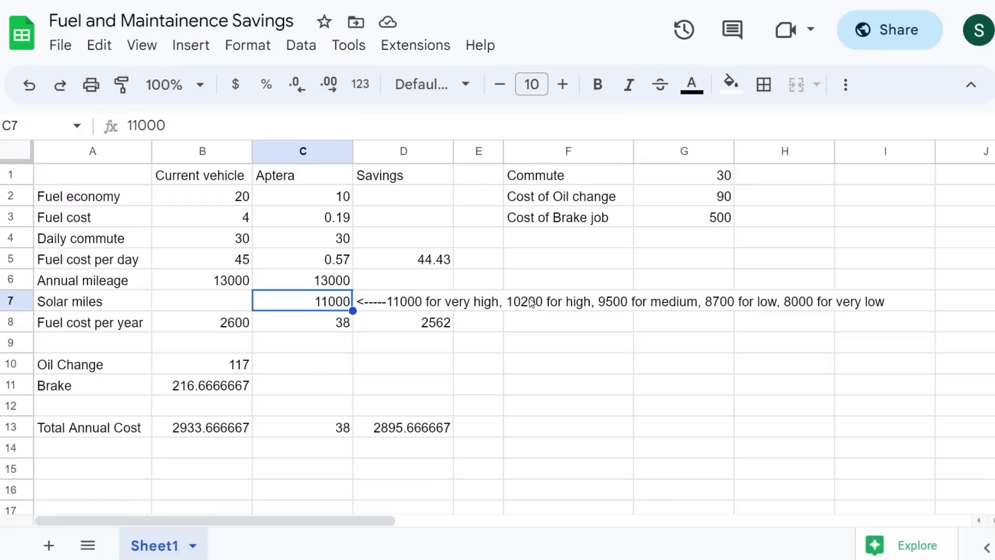
# - Set the daily commute in G1 to 80 and check D13's total savings of 5582.33
pyautogui.click(717, 182)
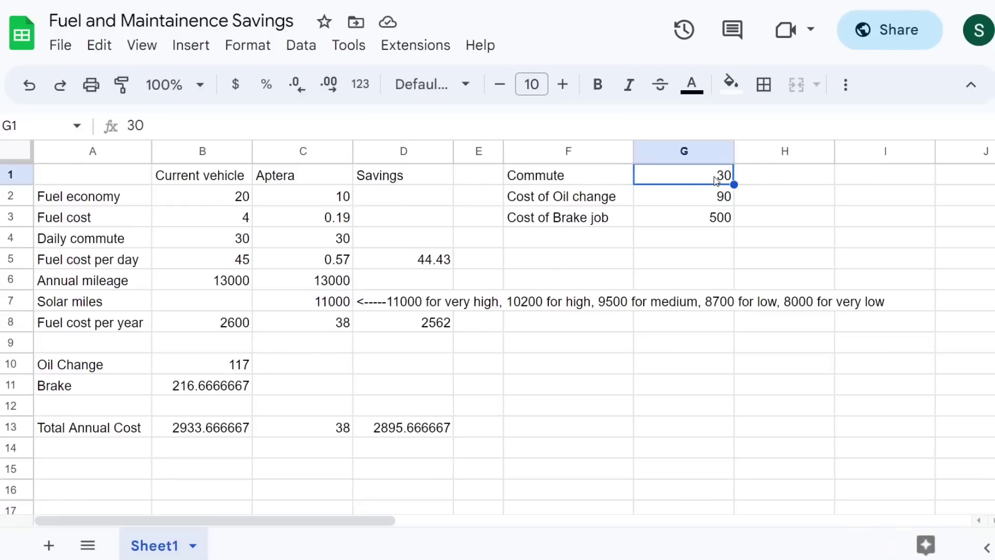
pyautogui.write('80')
pyautogui.press('Return')
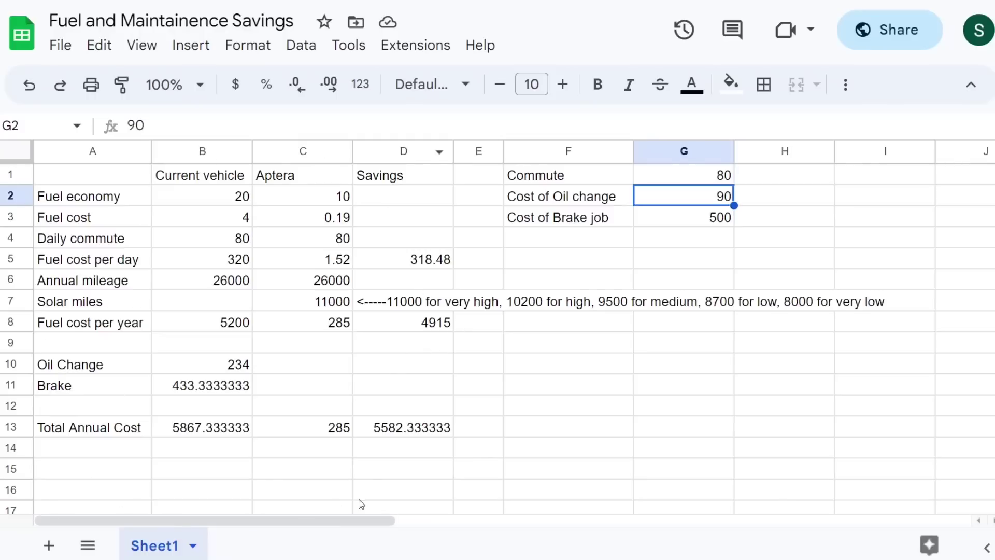
pyautogui.click(391, 438)
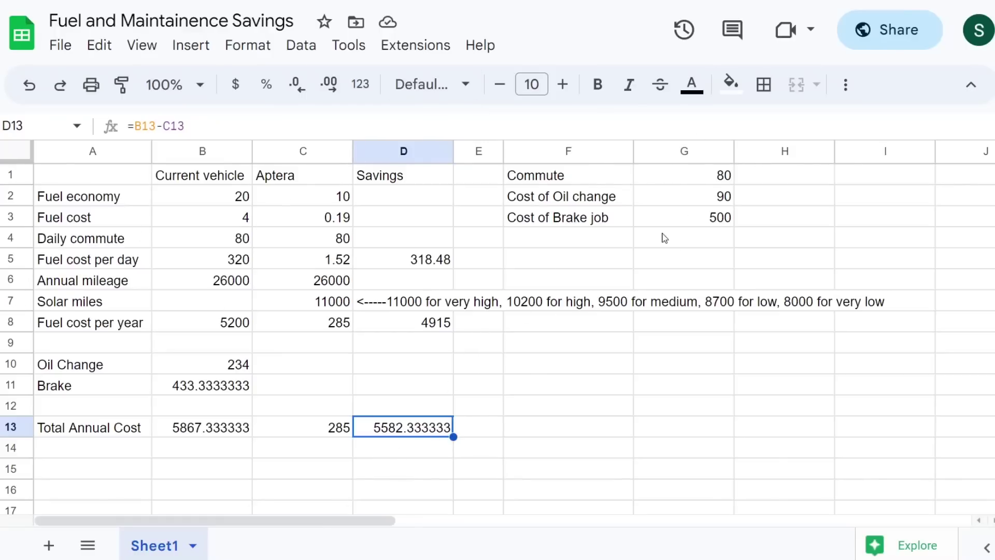
pyautogui.click(60, 46)
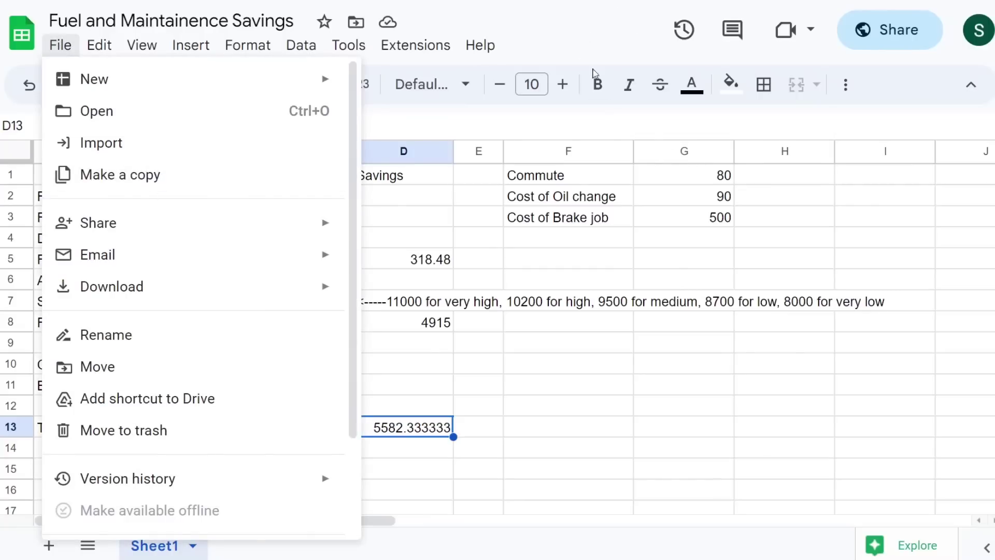
# - Close the File menu and reselect cells in the savings sheet
pyautogui.click(474, 204)
pyautogui.click(473, 216)
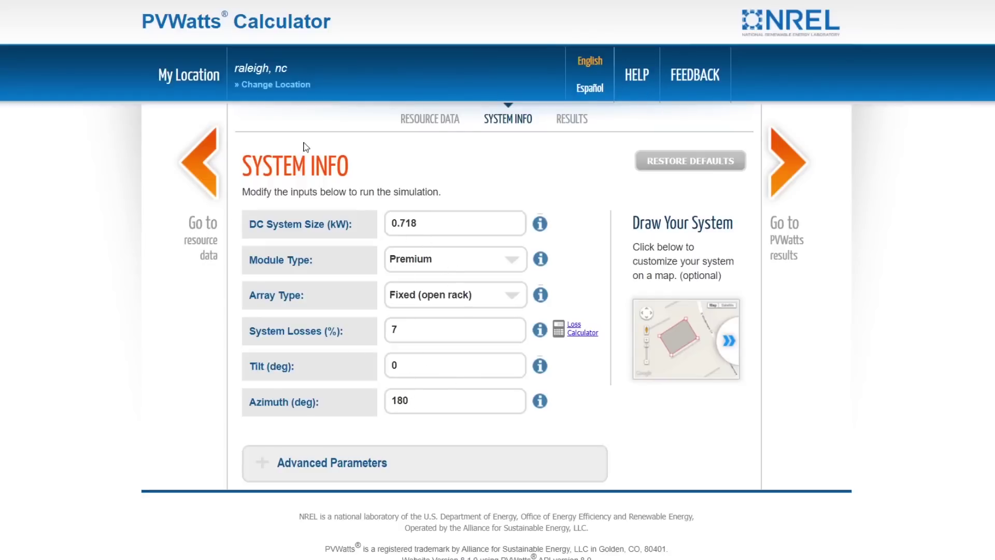
# - Go to the PVWatts results for the 0.718 kW Raleigh system
pyautogui.click(789, 170)
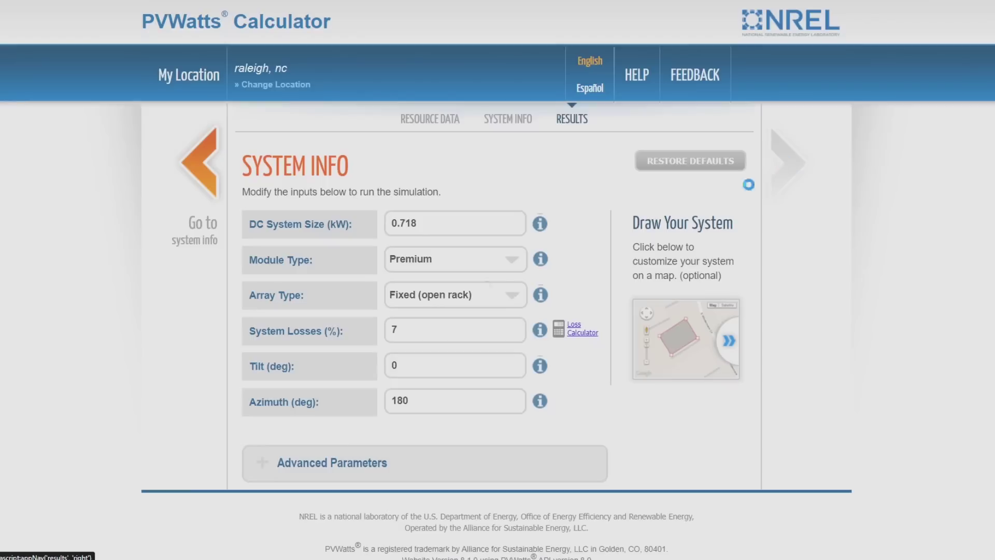